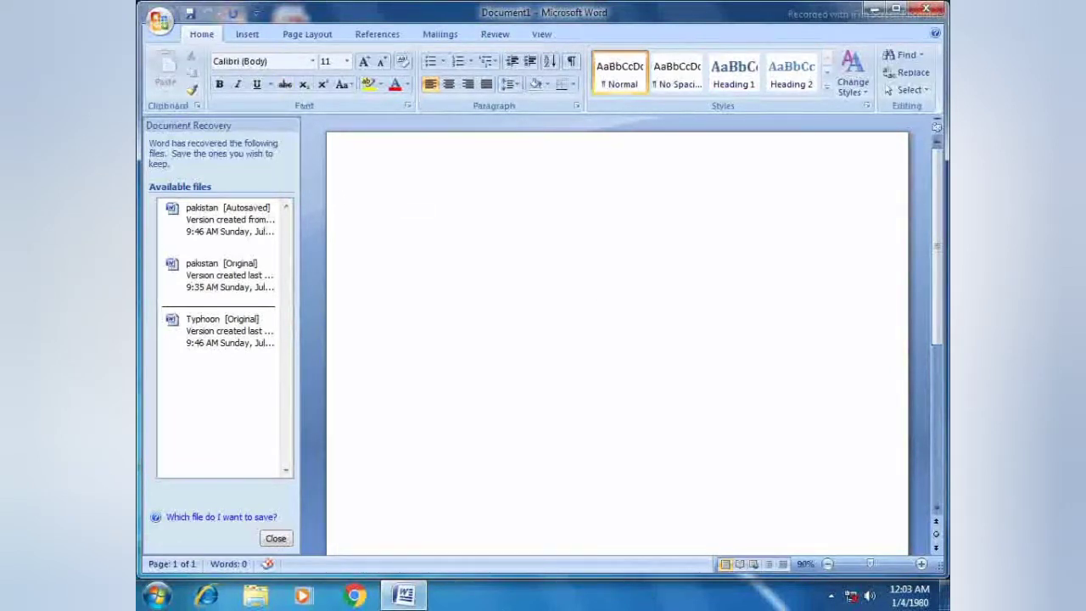
Step: Create a new blank document, Document3, with Ctrl+N
key(ctrl+n)
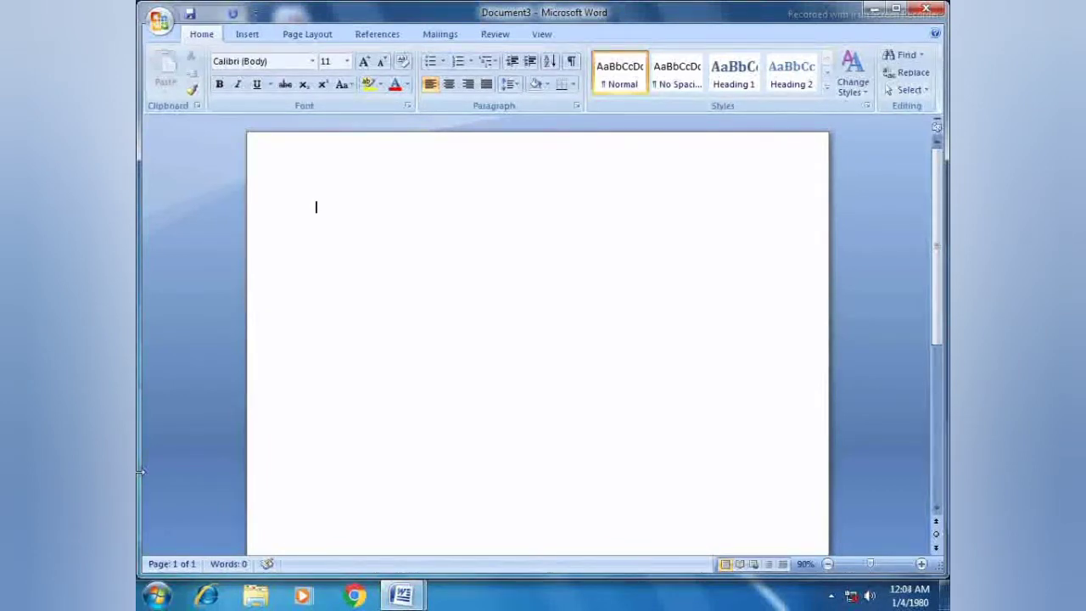
Step: Open the 'commission' document from the Documents library with Ctrl+O
key(ctrl+o)
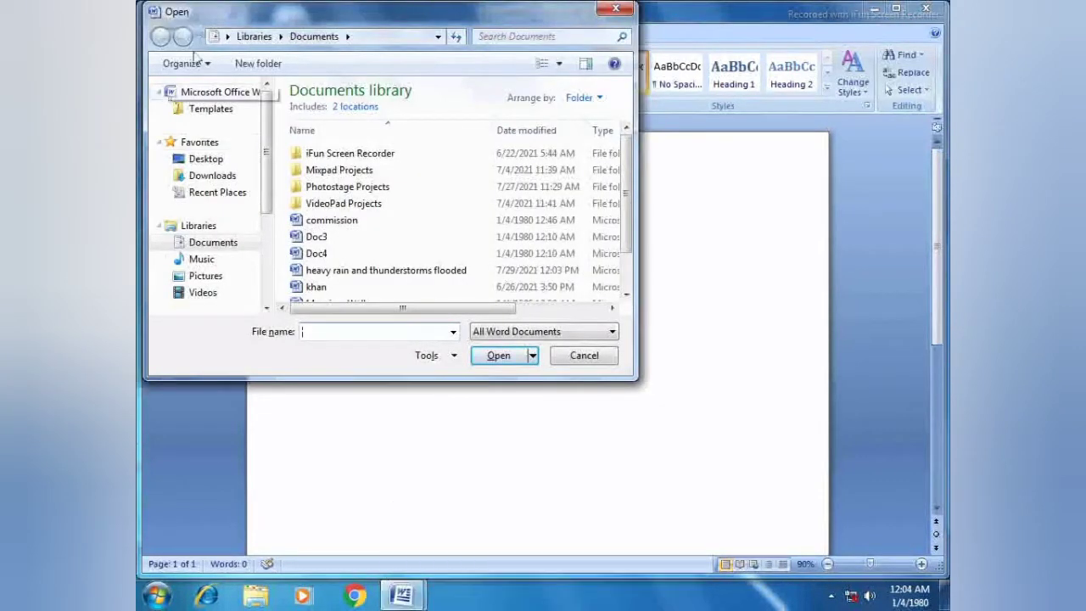
click(354, 224)
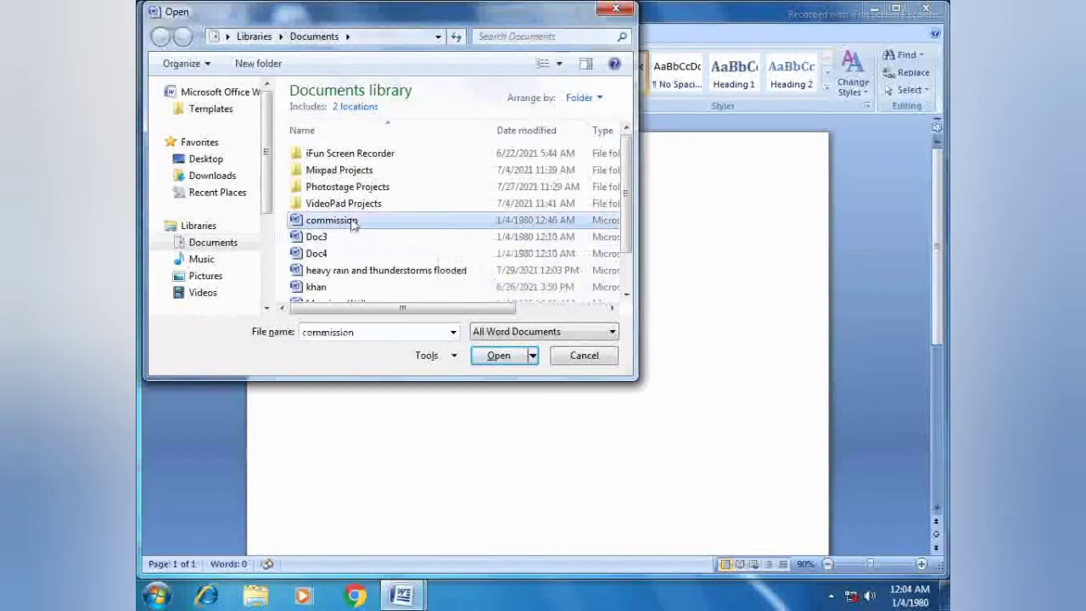
click(496, 358)
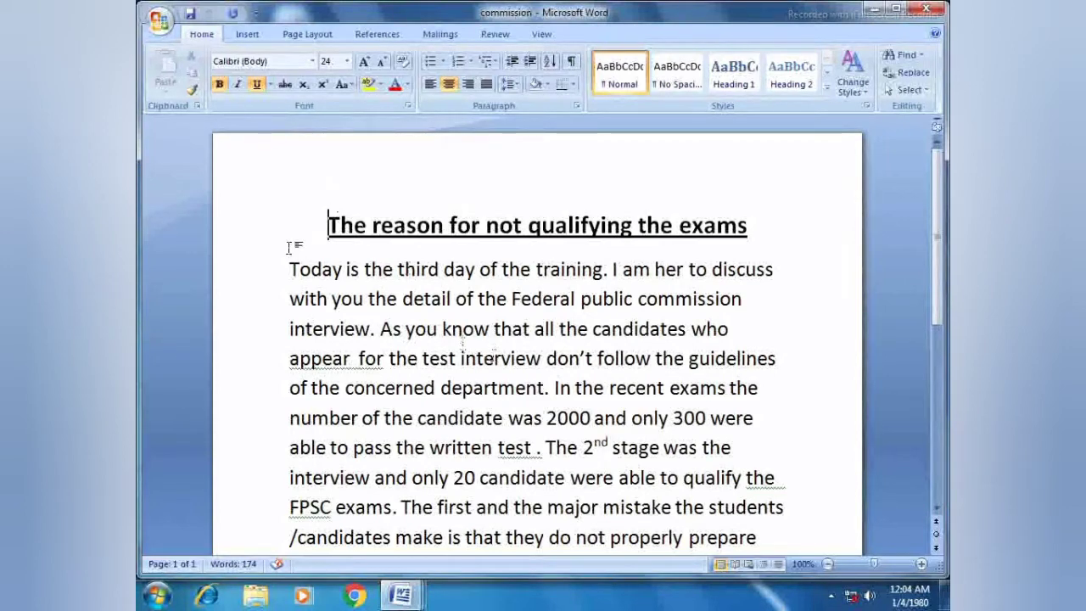
Step: In the blank Document3, type 'How are you?'
key(ctrl+n)
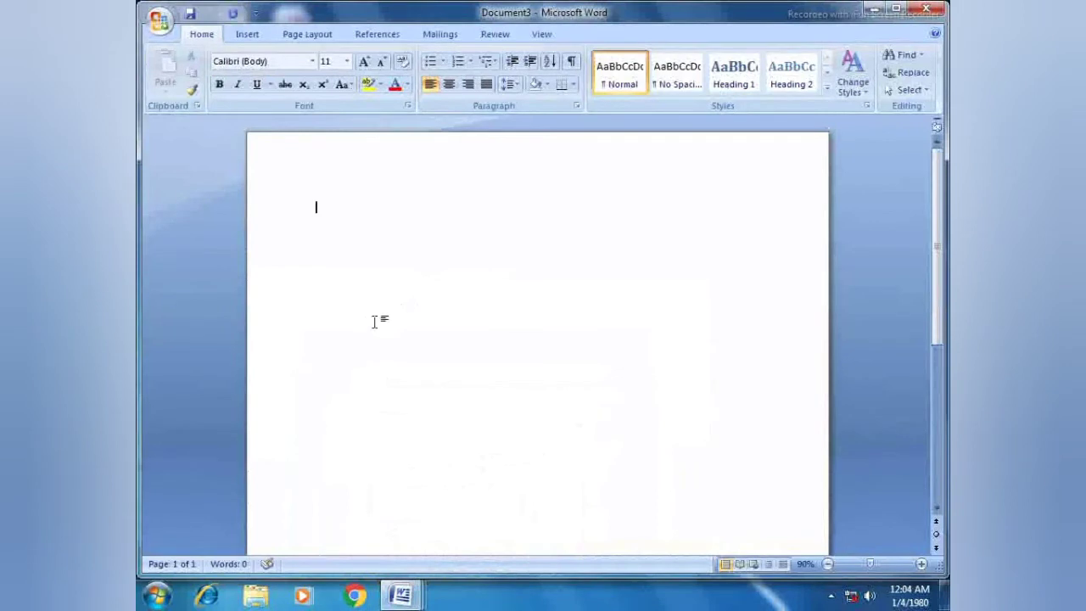
text(how)
text( re)
key(BackSpace)
key(BackSpace)
text(are )
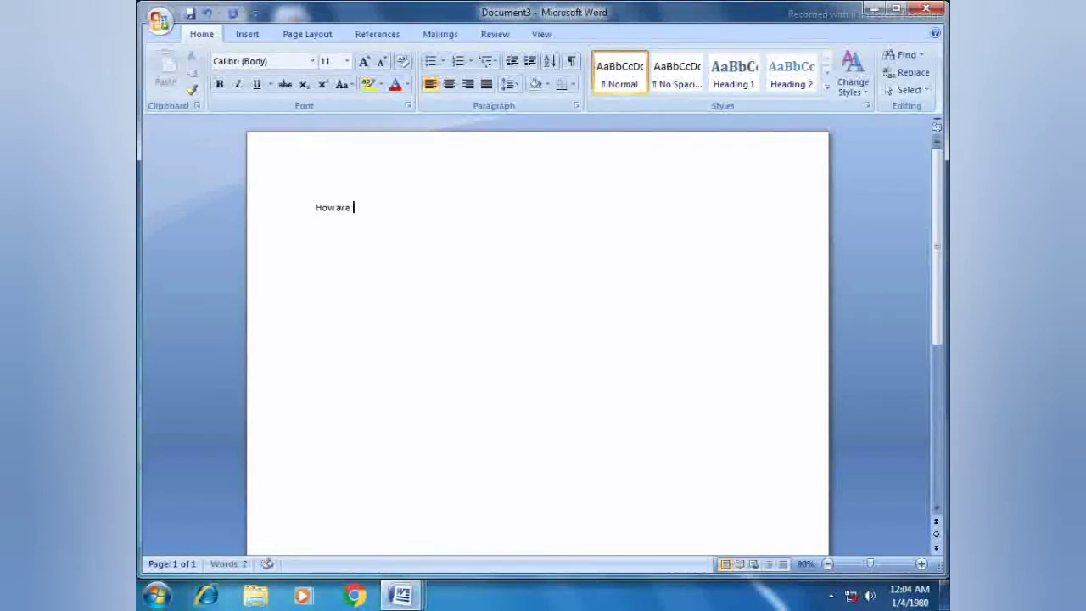
text(you?)
Step: Save the document as 'khan' with Ctrl+S, replacing the existing file
key(ctrl+s)
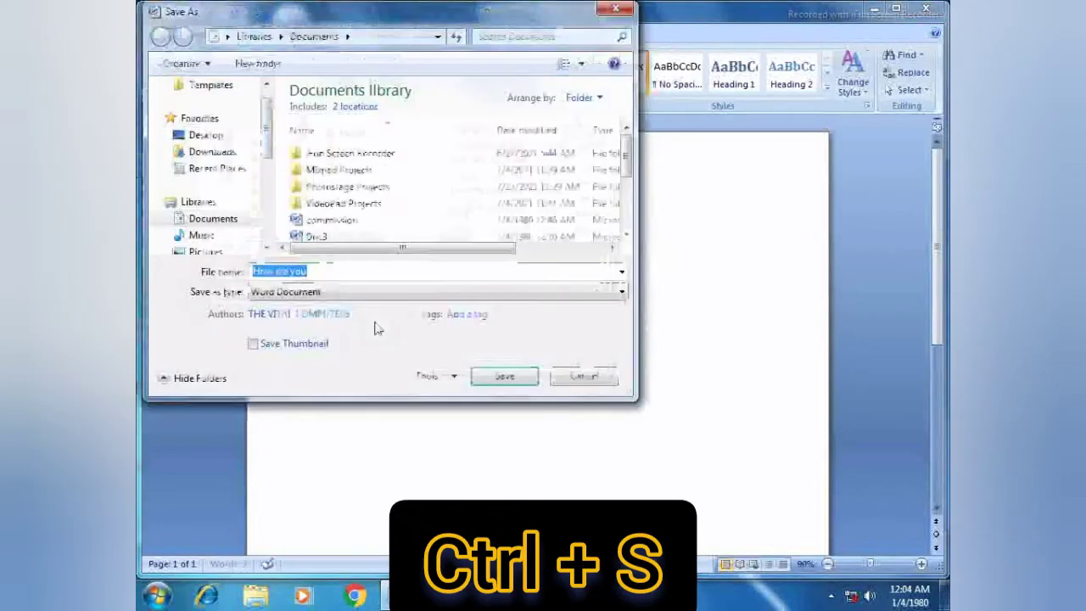
key(BackSpace)
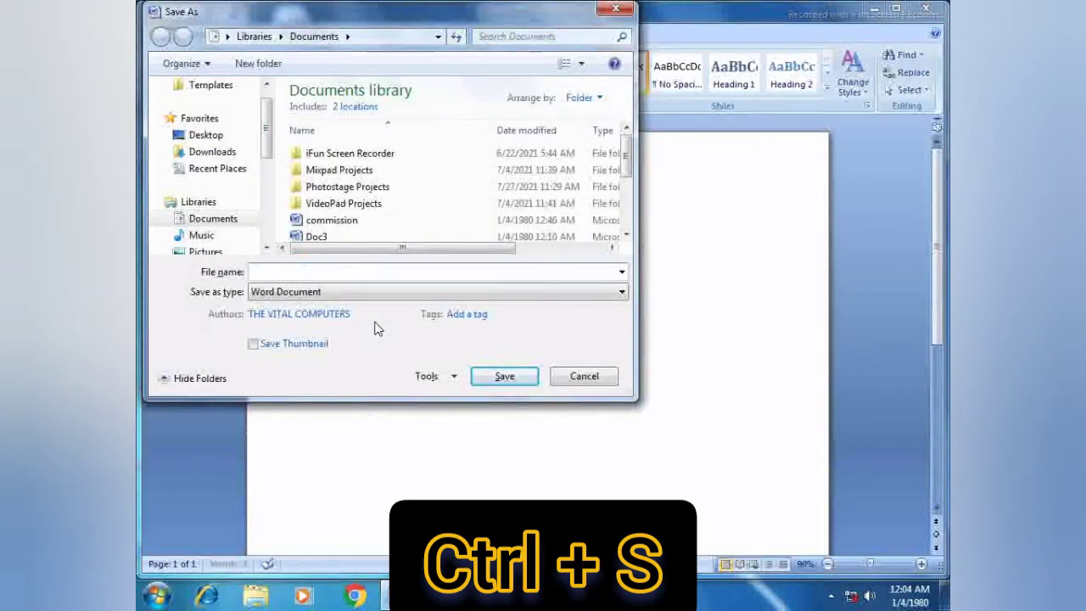
text(khan)
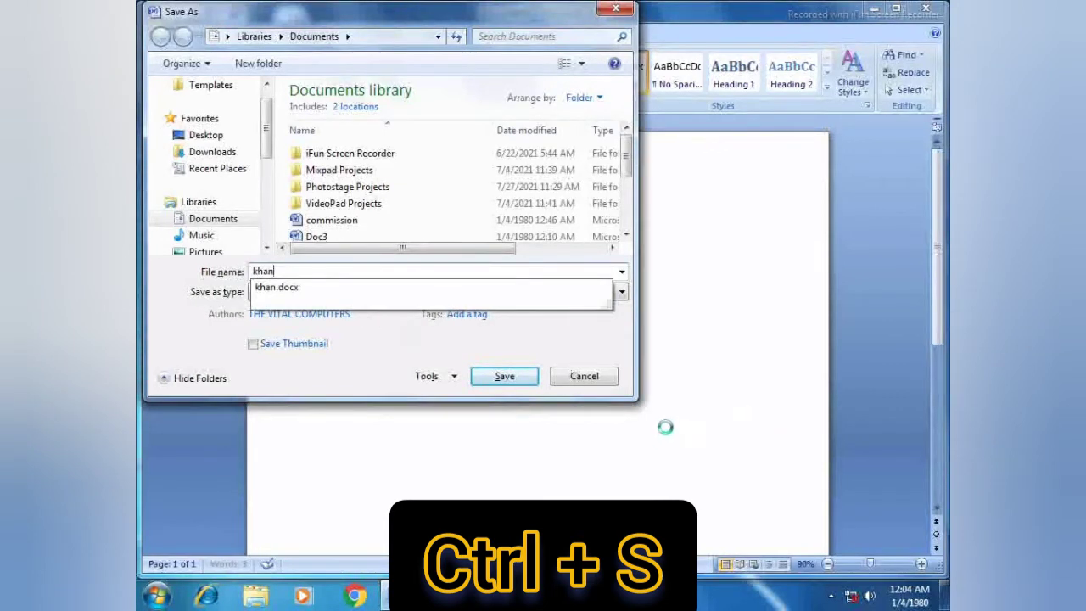
click(498, 379)
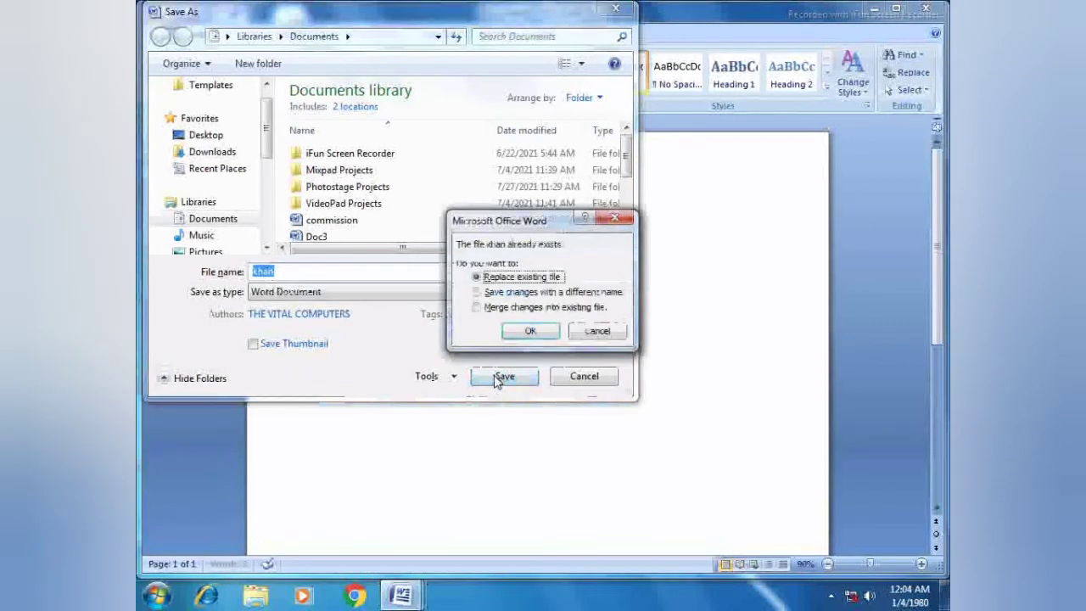
click(526, 330)
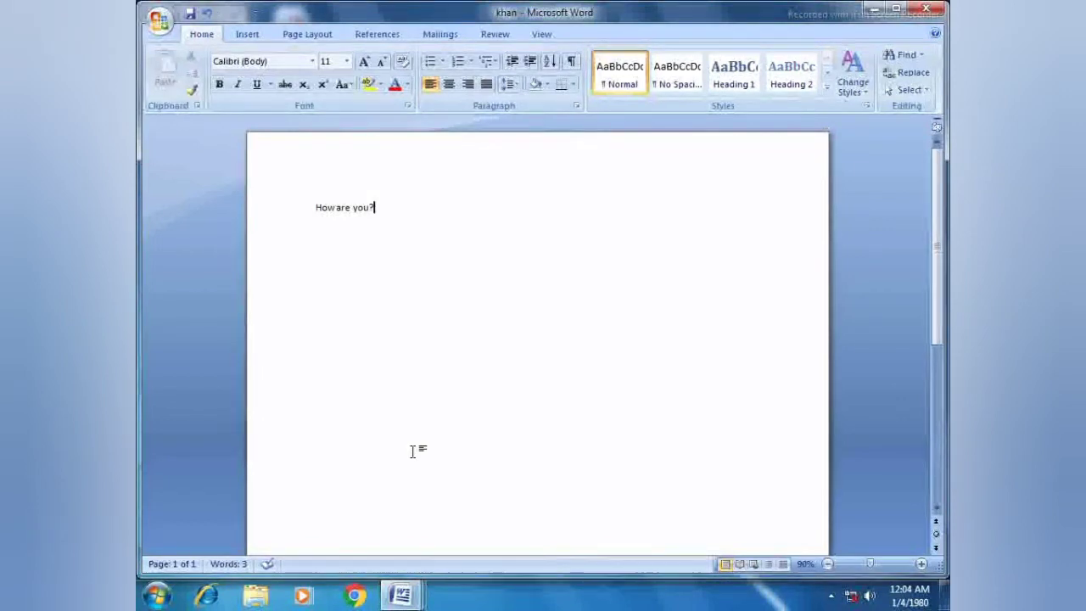
Step: Save the document again as 'khan' through Save As (F12)
key(F12)
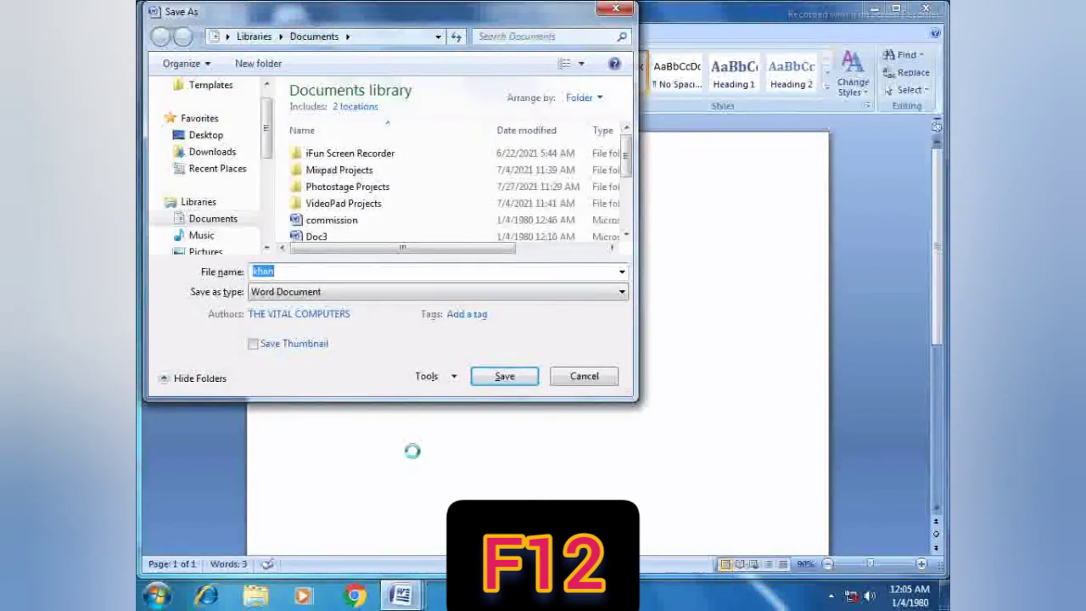
click(502, 379)
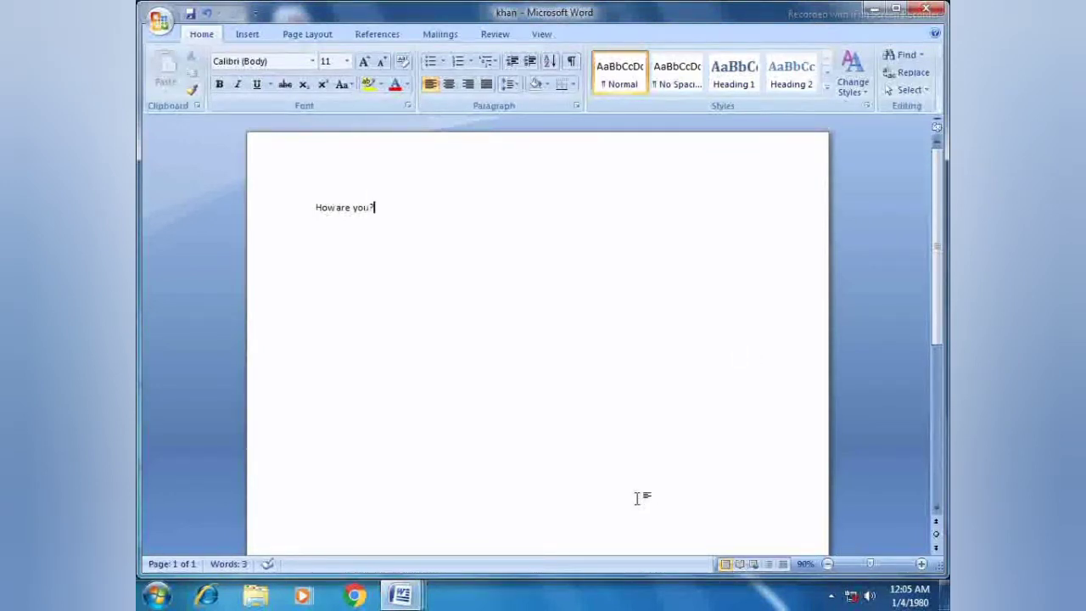
Step: Close the 'khan' document with Ctrl+W and bring 'commission' back from the taskbar
key(ctrl+w)
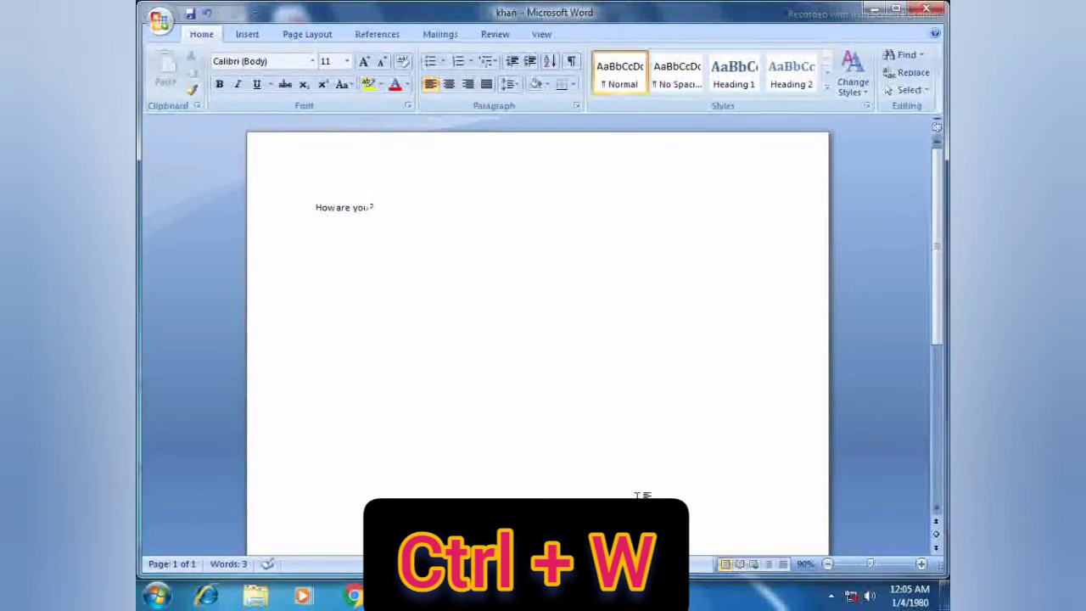
key(ctrl+w)
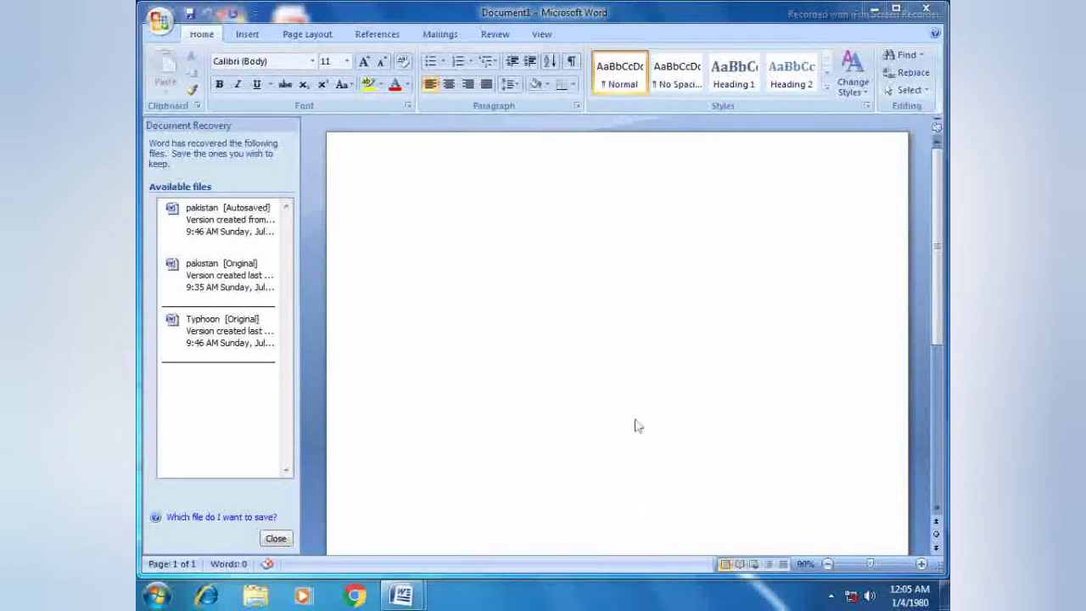
mouse_move(413, 599)
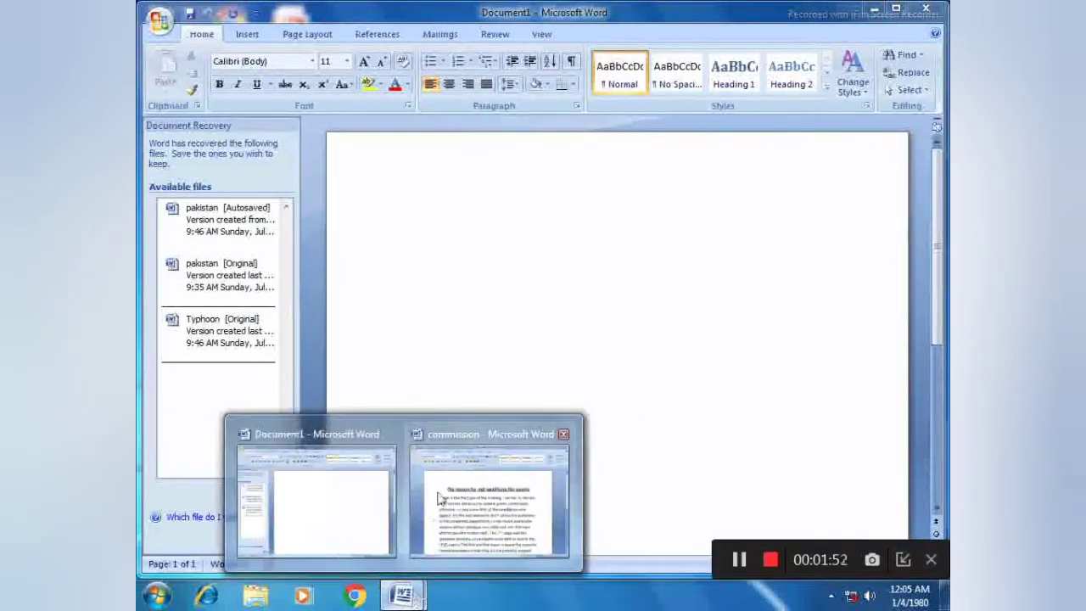
click(440, 499)
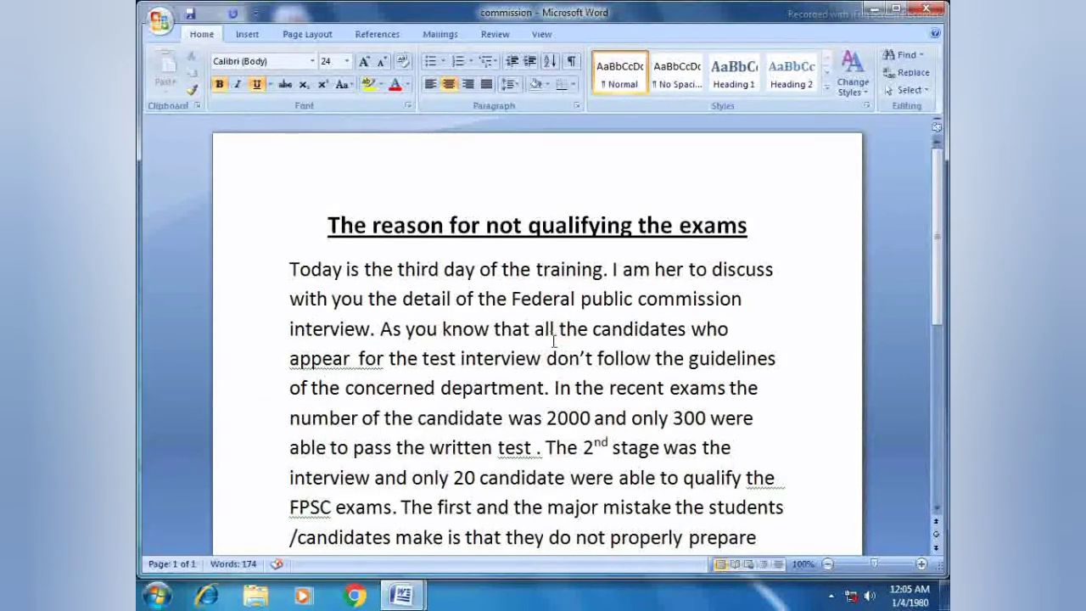
key(ctrl+p)
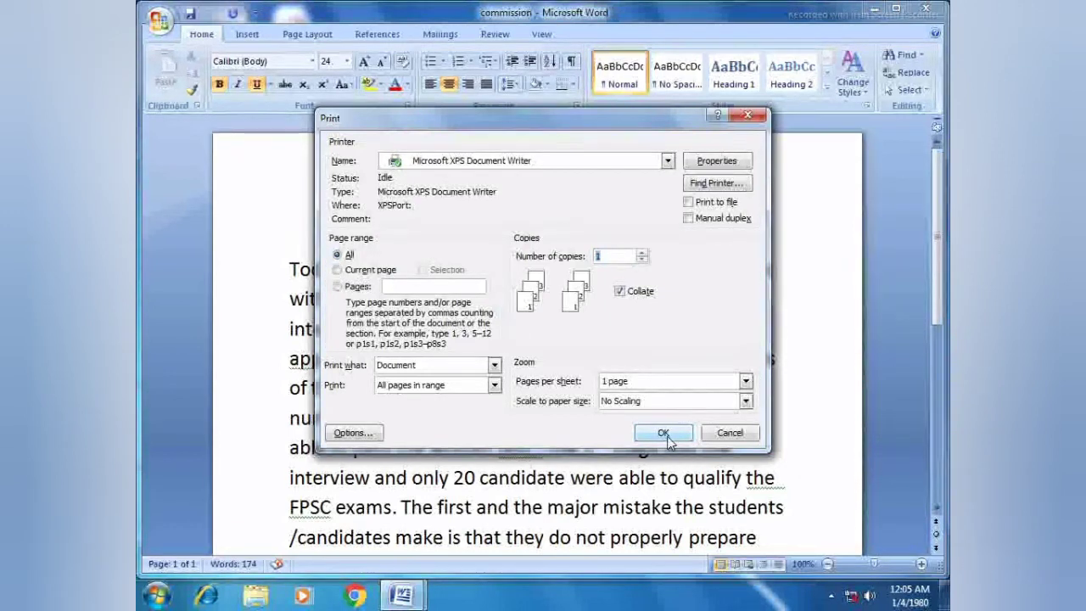
click(666, 434)
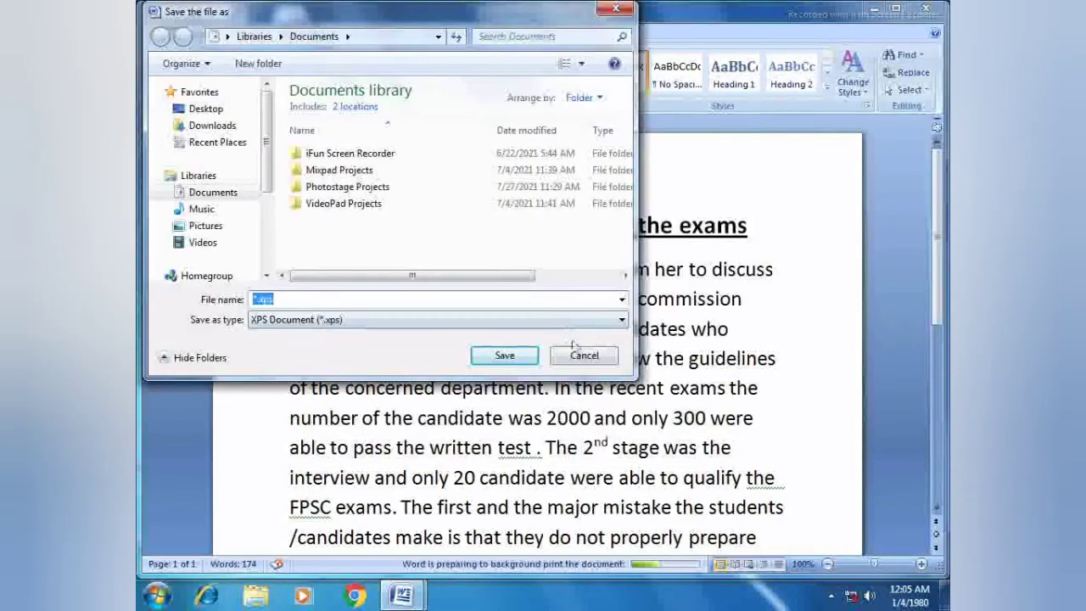
click(582, 360)
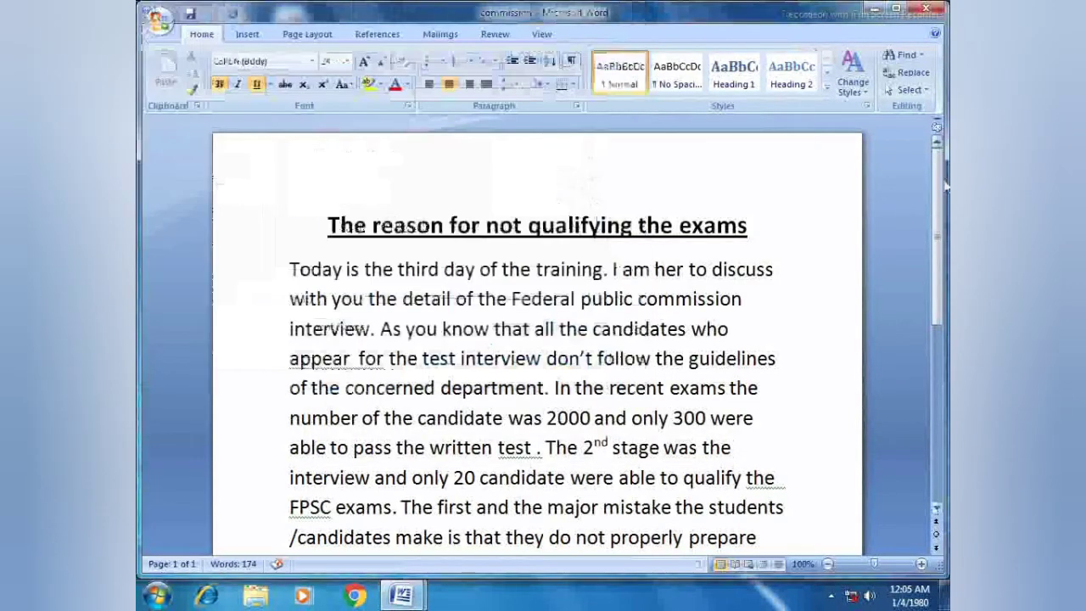